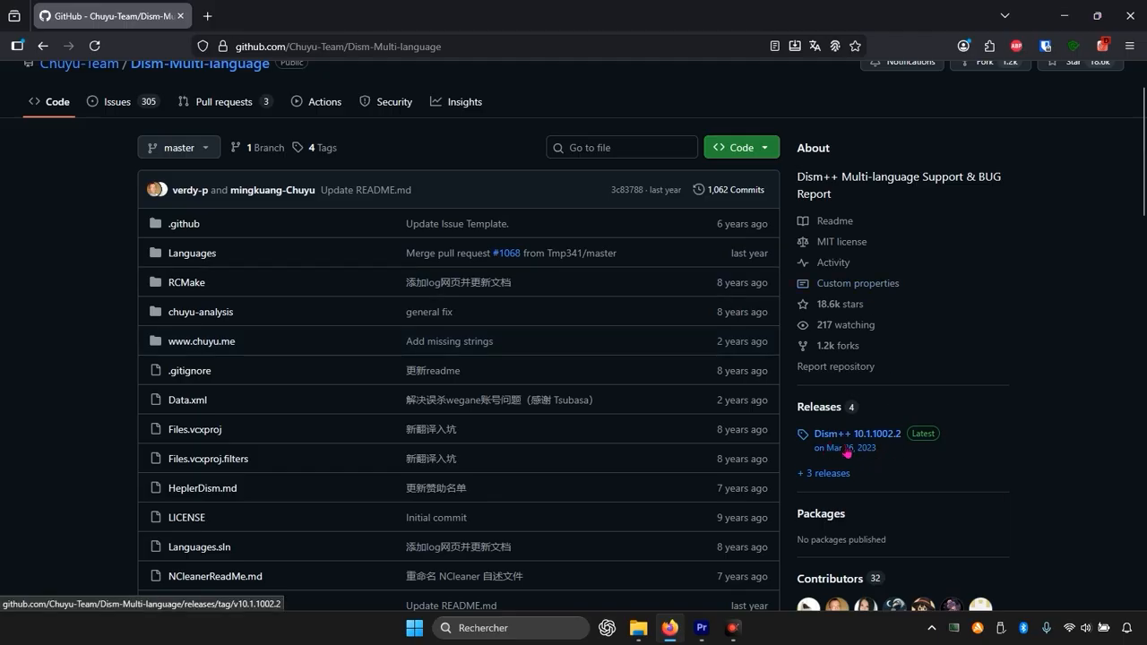
# Download Dism++10.1.1002.1B.zip from the assets of the latest Dism++ release on GitHub
pyautogui.click(851, 439)
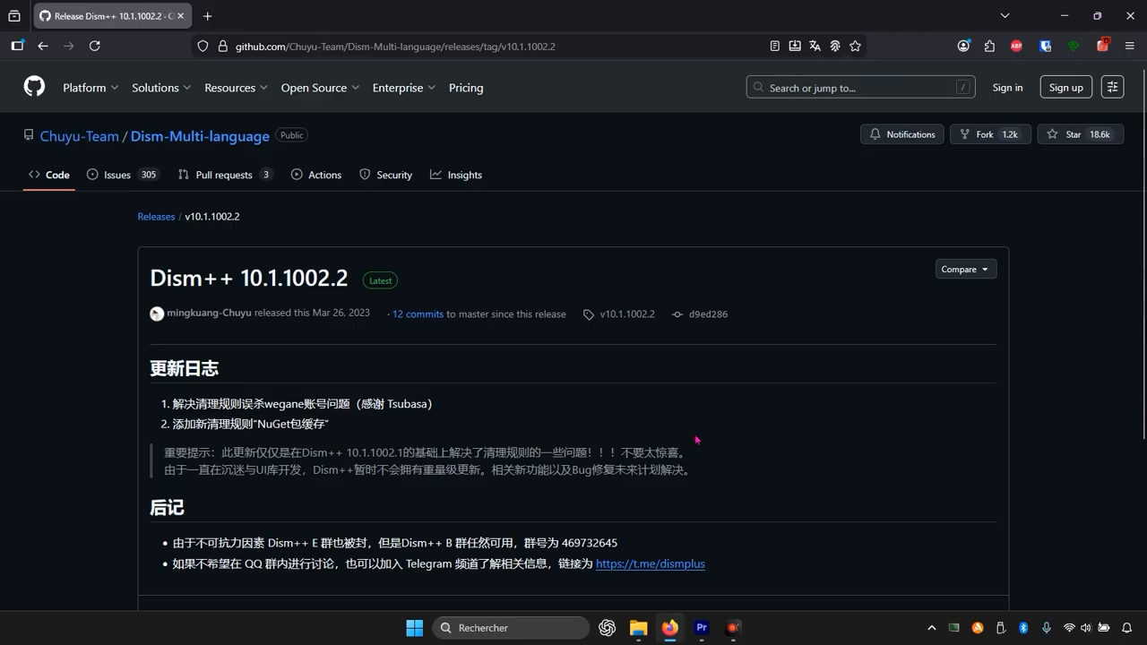
pyautogui.scroll(-3, 269, 314)
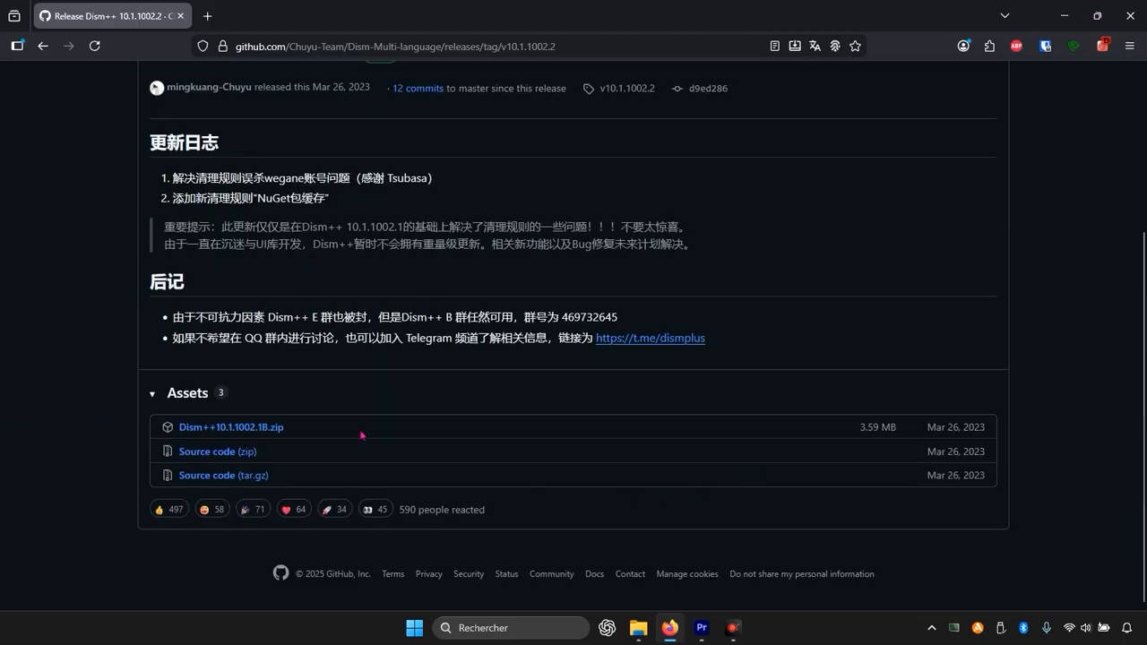
pyautogui.click(244, 426)
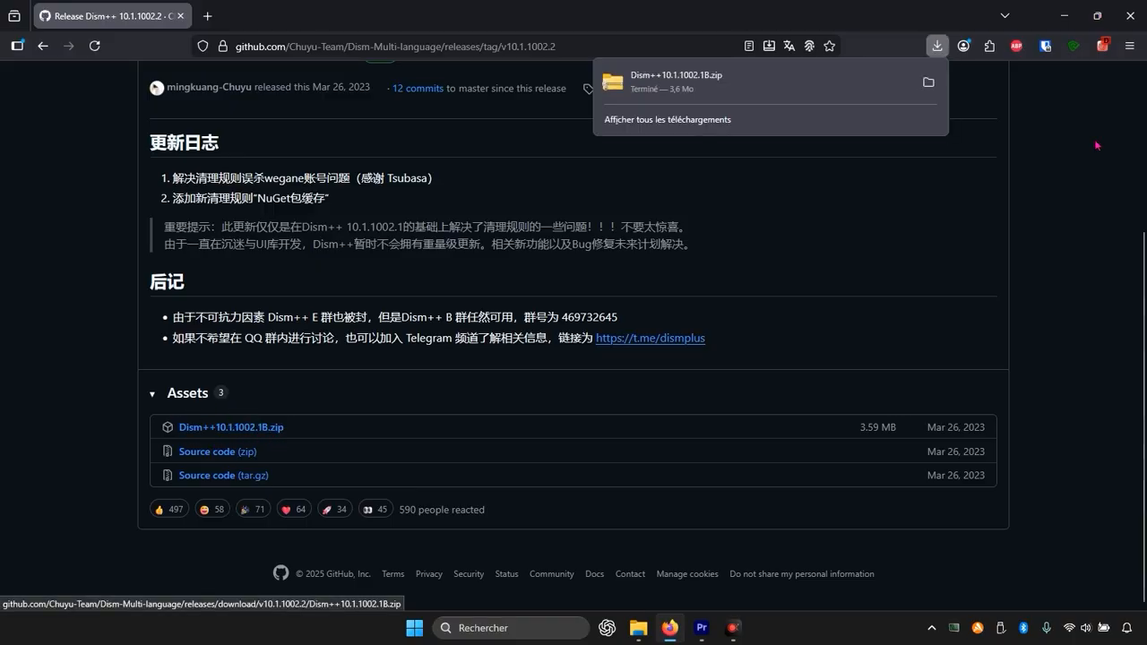
# Open the downloaded Dism++10.1.1002.1B.zip from its download folder and extract all its files
pyautogui.click(931, 82)
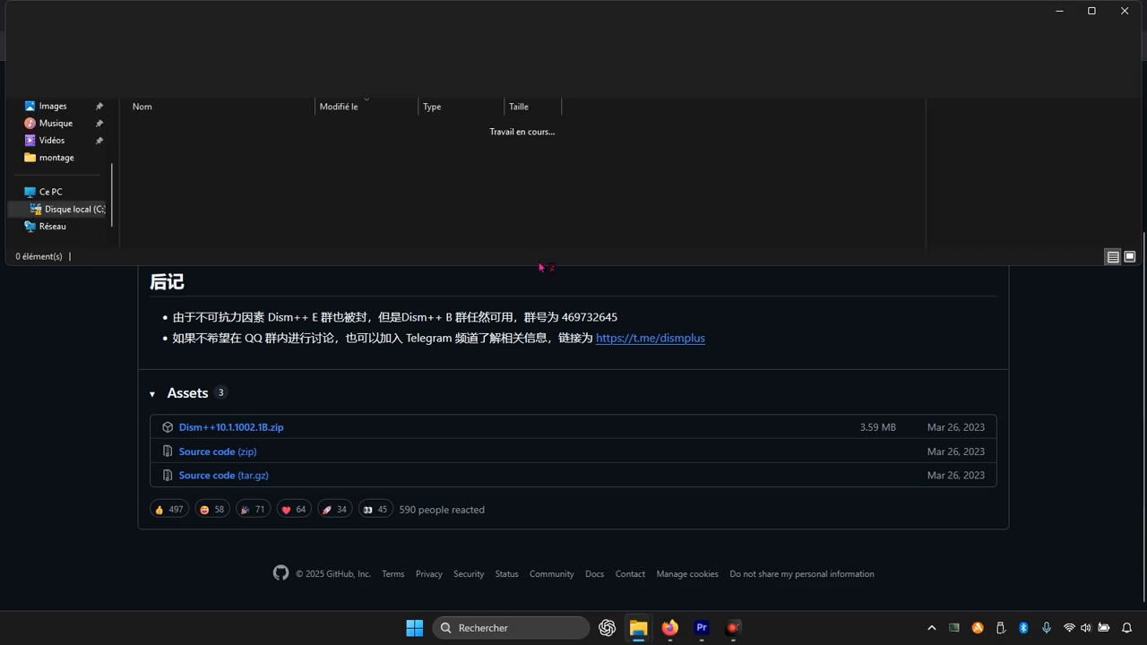
pyautogui.doubleClick(196, 148)
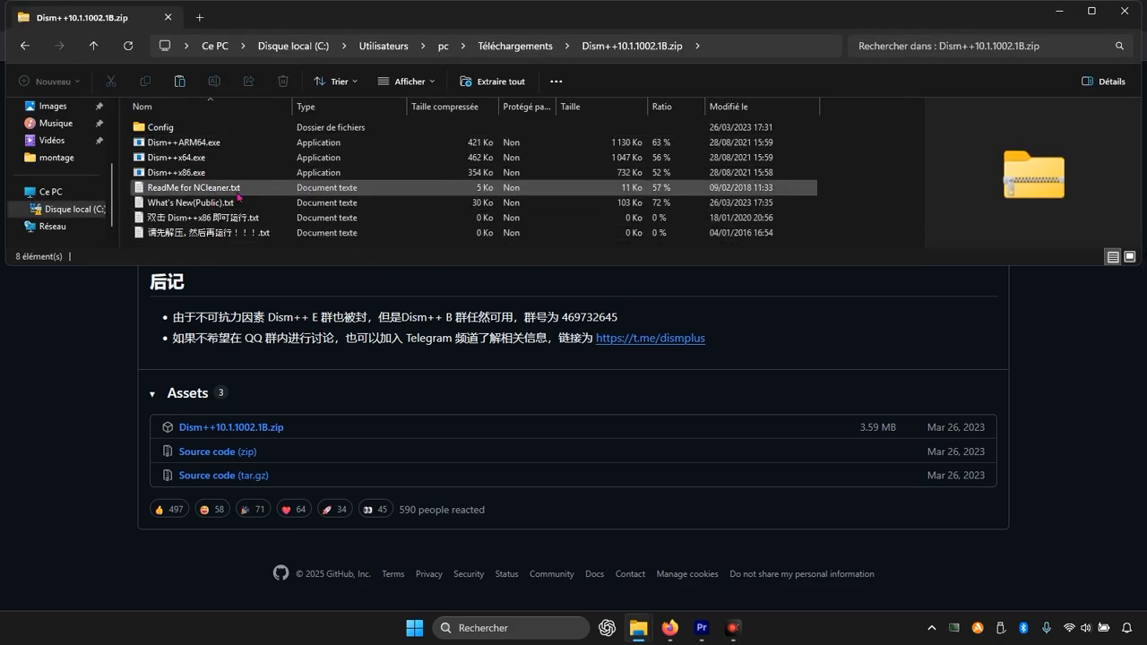
pyautogui.doubleClick(189, 160)
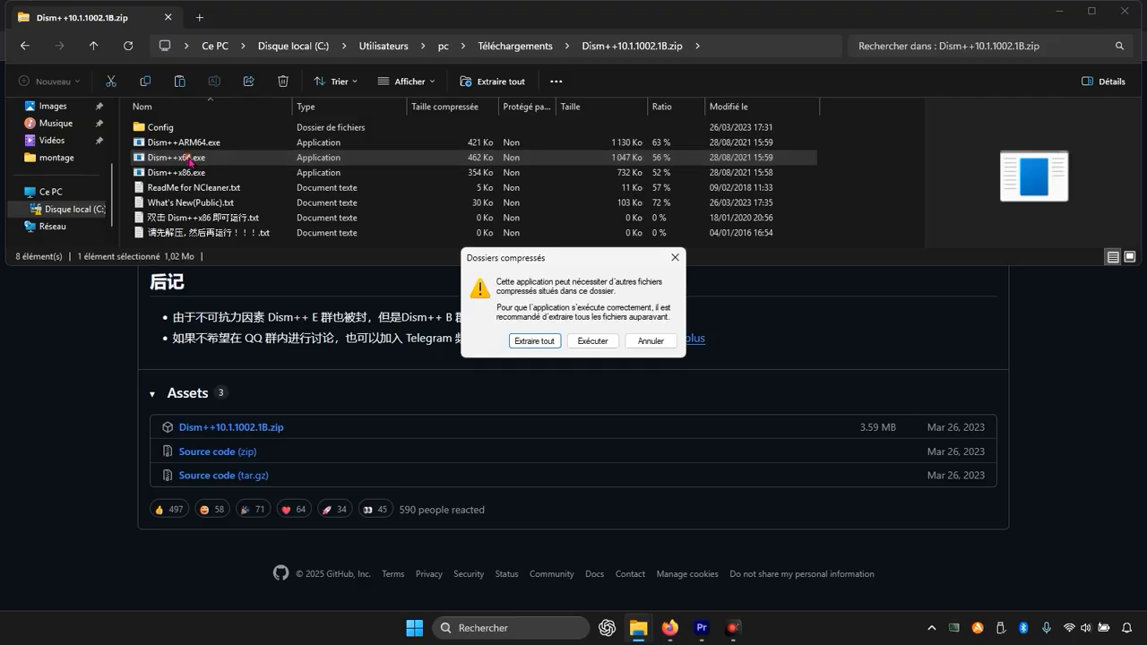
pyautogui.click(550, 341)
pyautogui.click(692, 453)
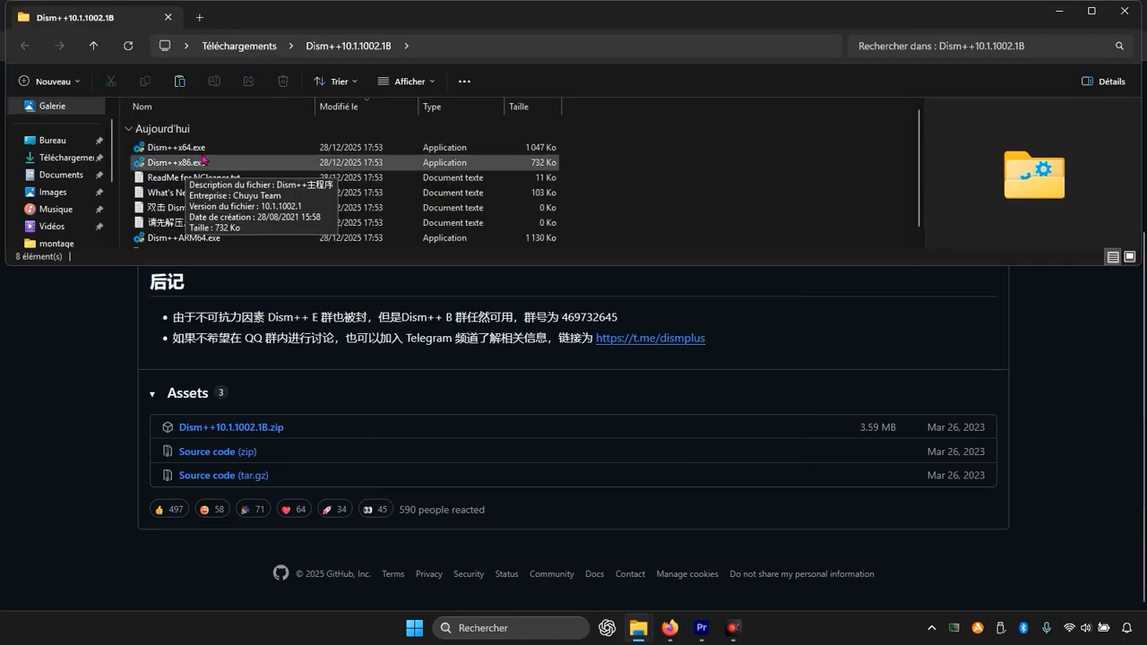
# Launch Dism++x64.exe from the extracted folder and close the remaining file explorer and browser windows
pyautogui.click(197, 149)
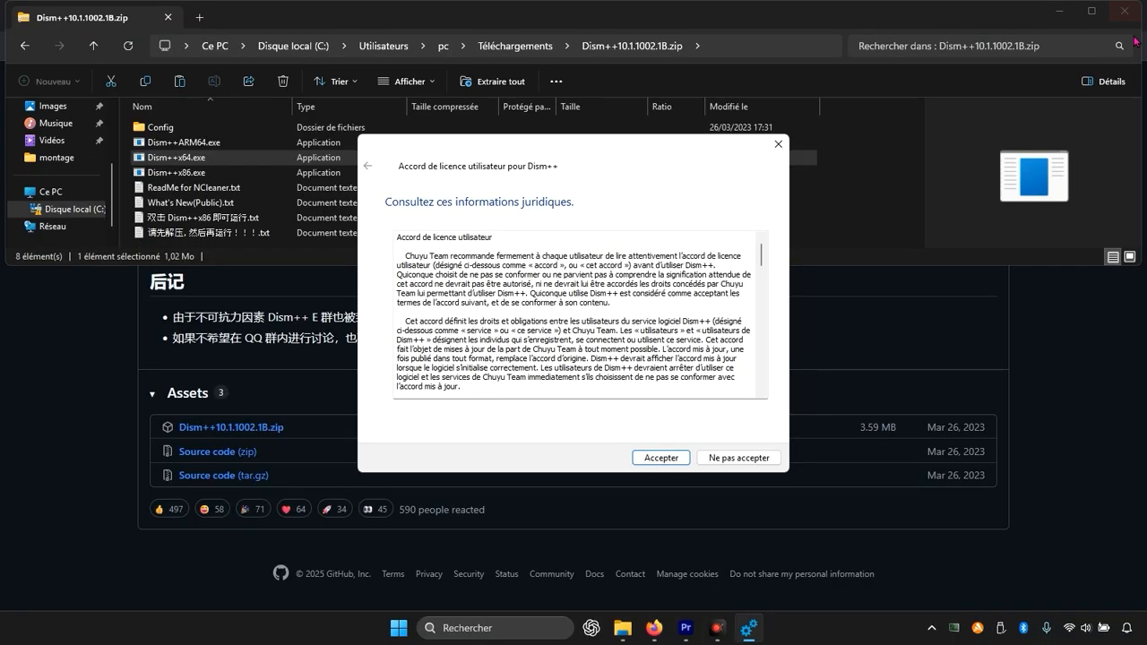
pyautogui.click(1125, 11)
pyautogui.click(1128, 20)
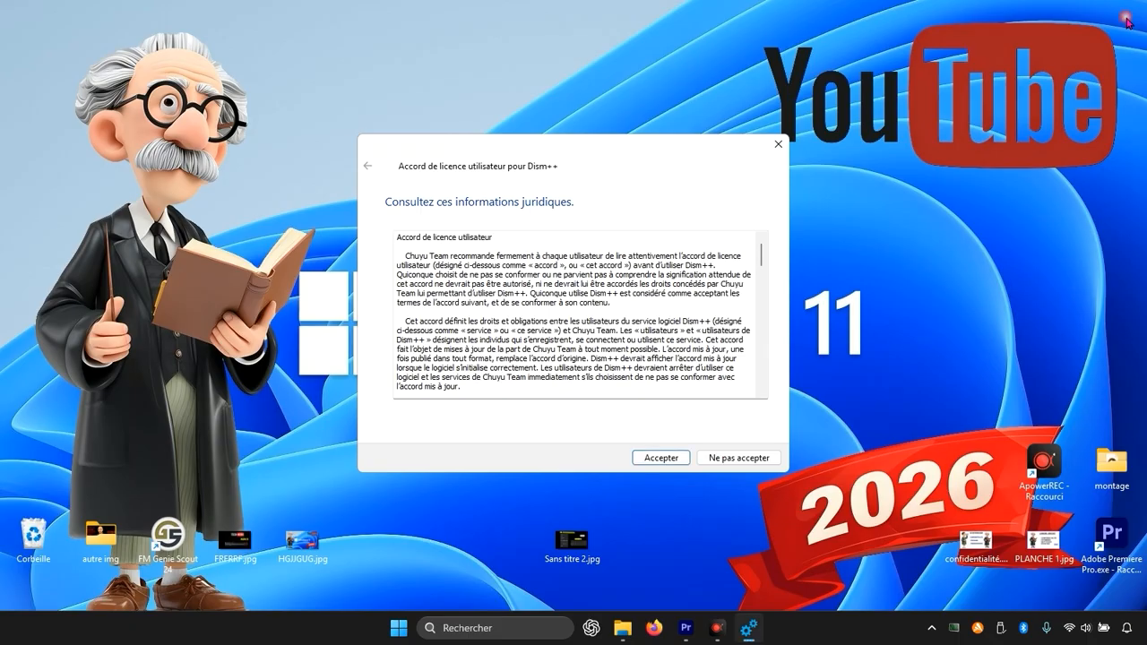
# Accept the Dism++ user licence agreement and maximize the program window
pyautogui.scroll(-10, 695, 323)
pyautogui.click(661, 458)
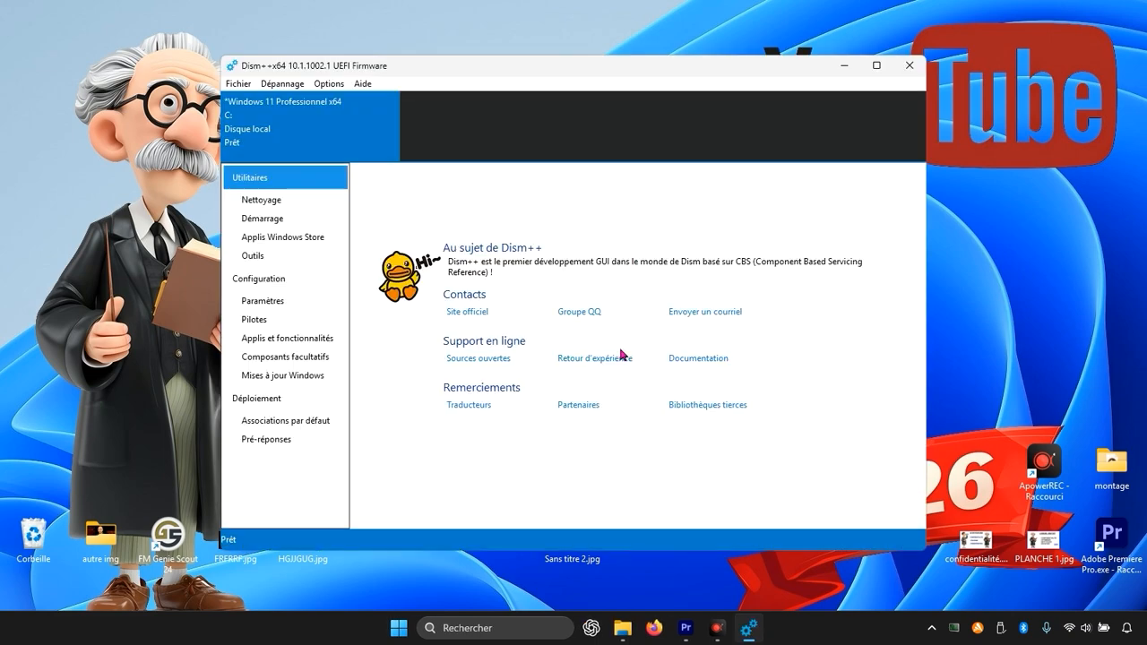
pyautogui.click(876, 64)
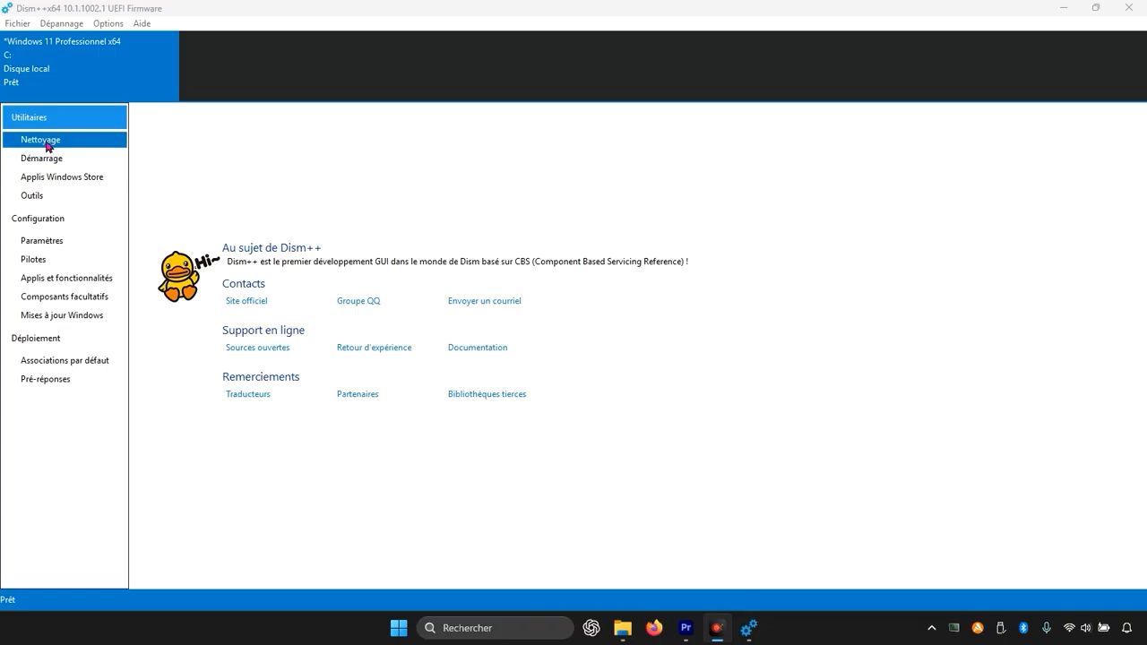
# Review the Nettoyage cleanup categories and deselect Cache Internet Windows under Fichiers caches
pyautogui.click(61, 197)
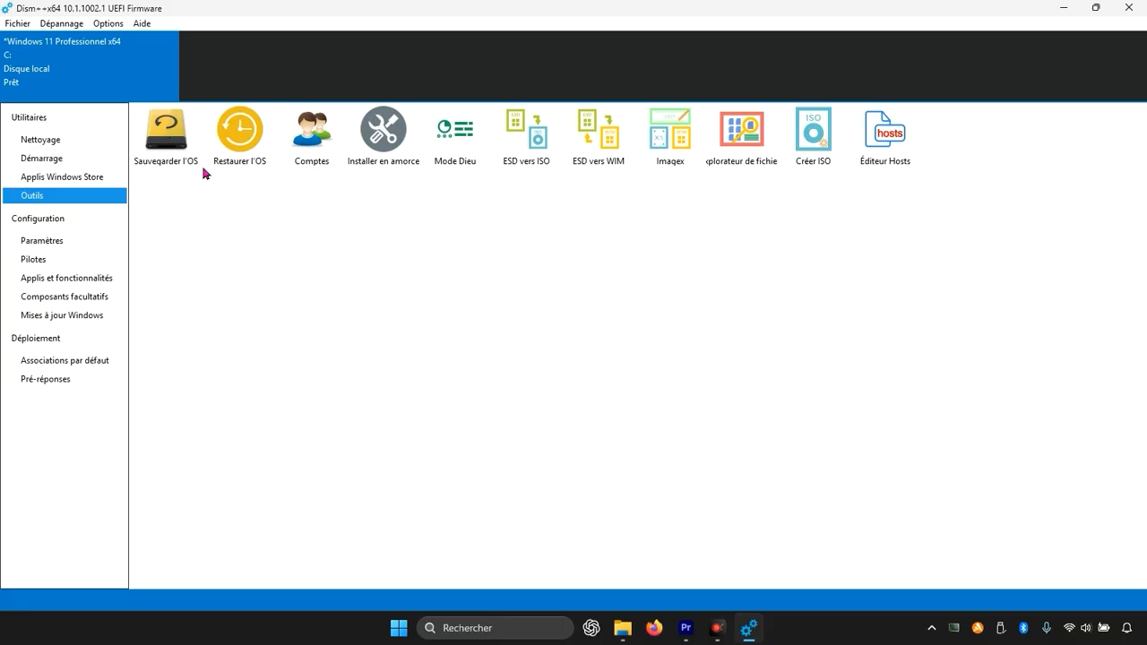
pyautogui.click(67, 143)
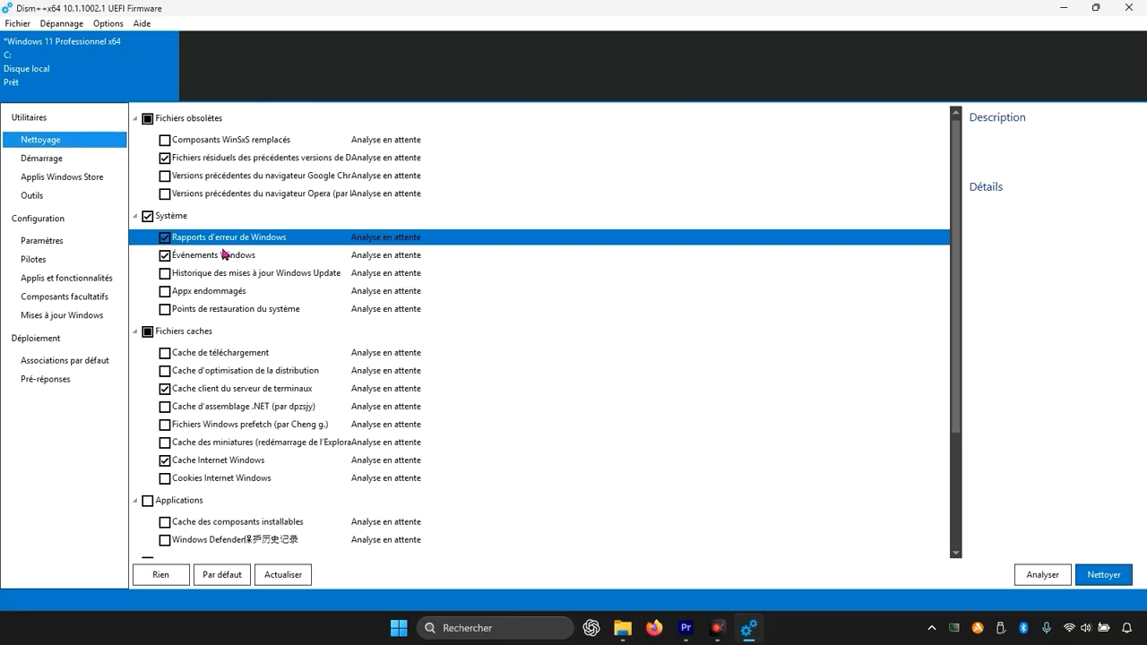
pyautogui.click(289, 258)
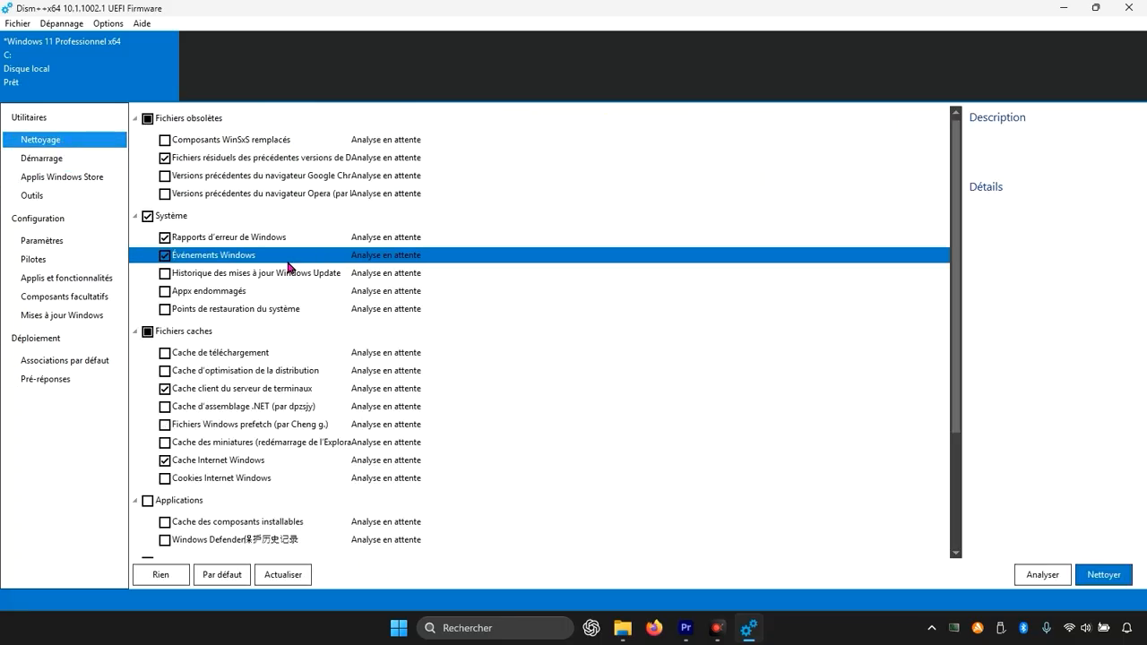
pyautogui.scroll(-3, 296, 296)
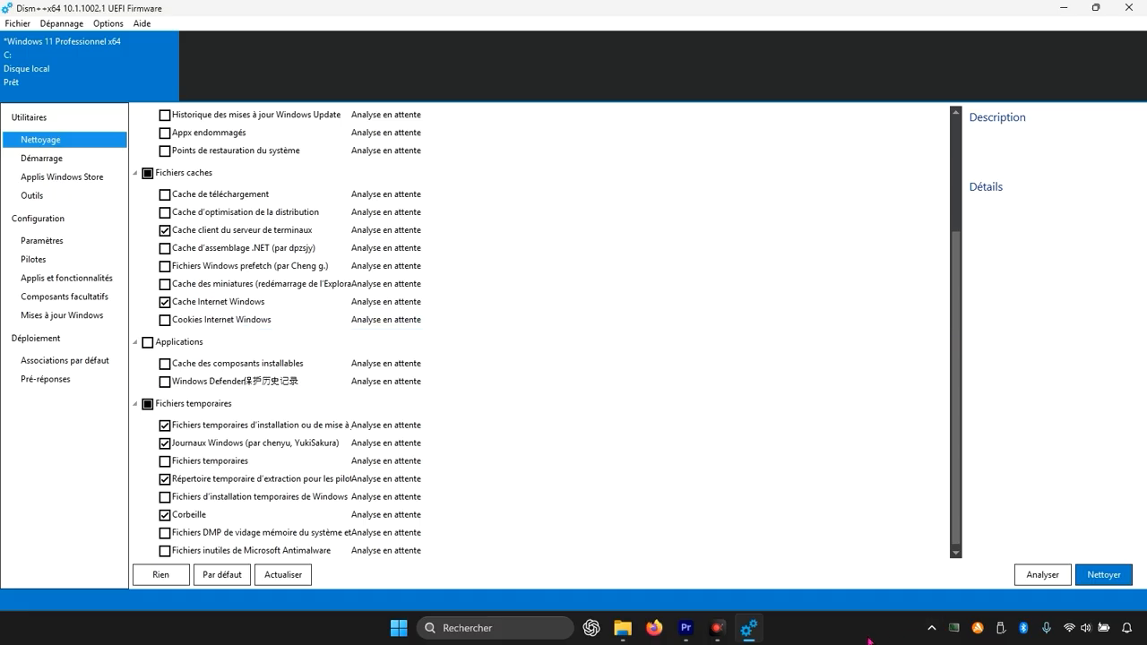
pyautogui.click(718, 628)
pyautogui.click(718, 631)
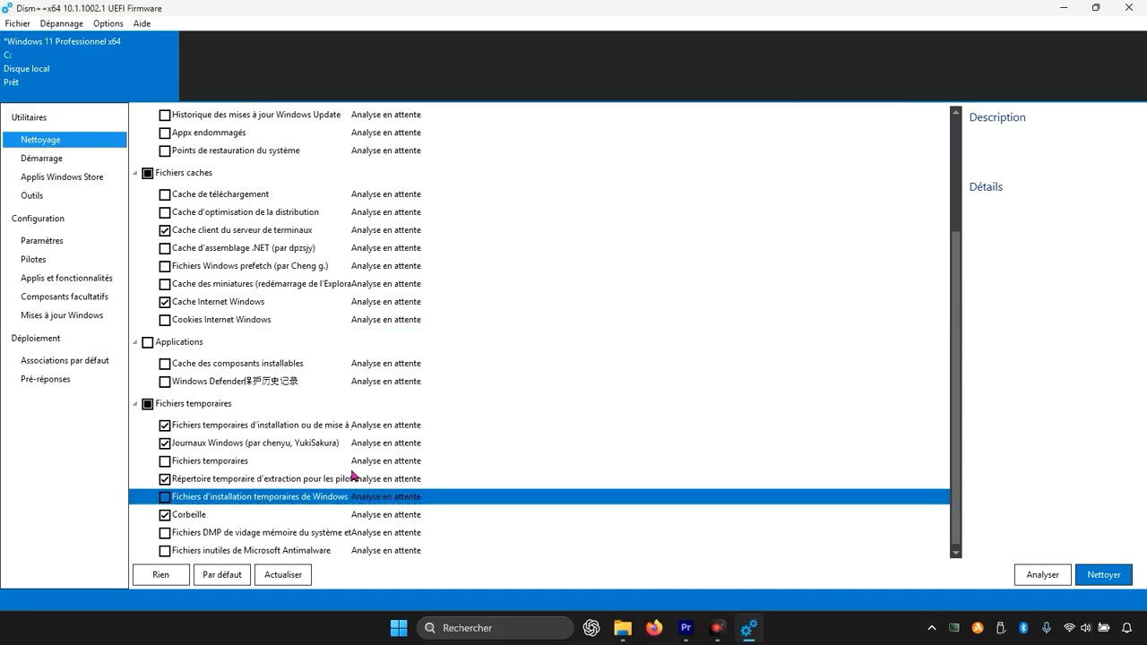
pyautogui.scroll(3, 359, 394)
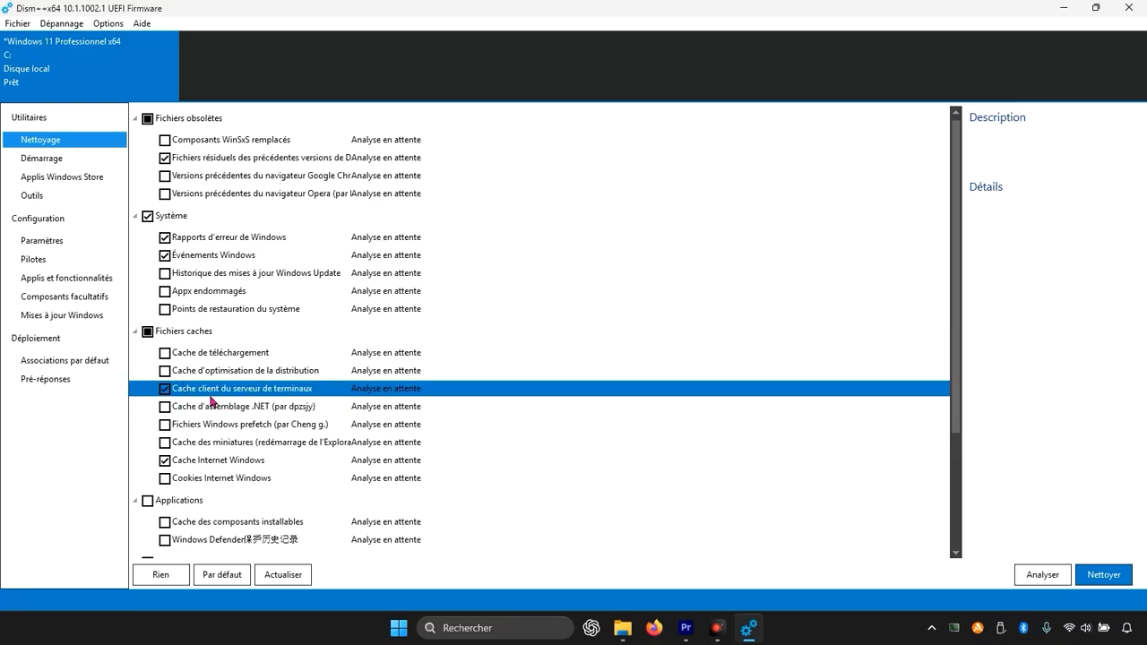
pyautogui.scroll(-1, 312, 405)
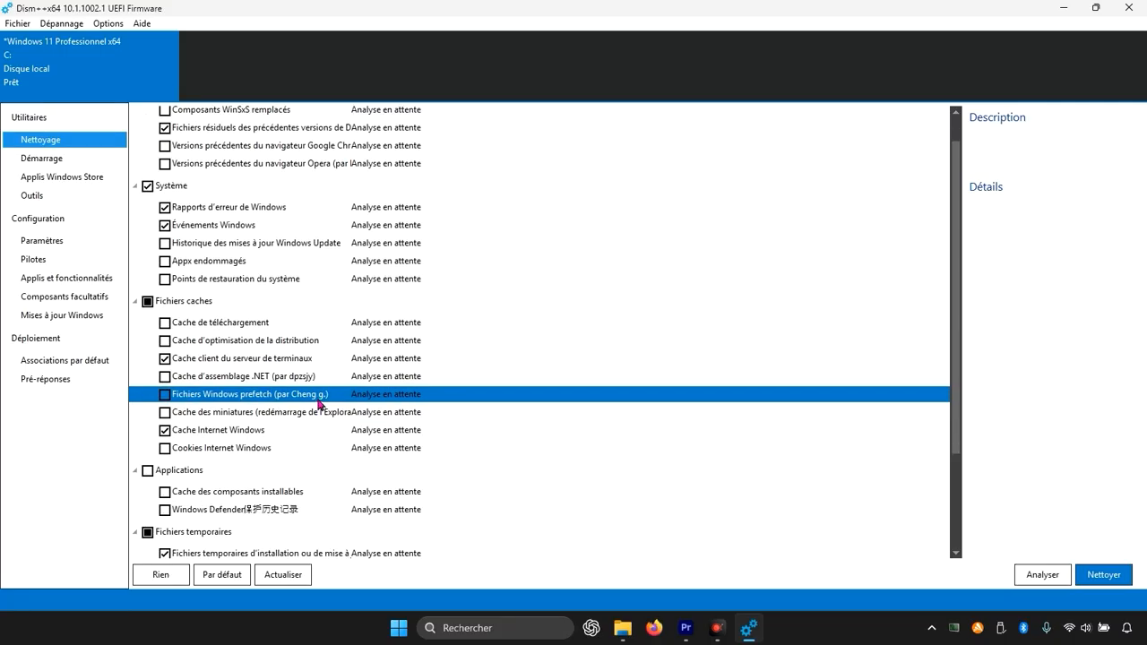
pyautogui.click(165, 431)
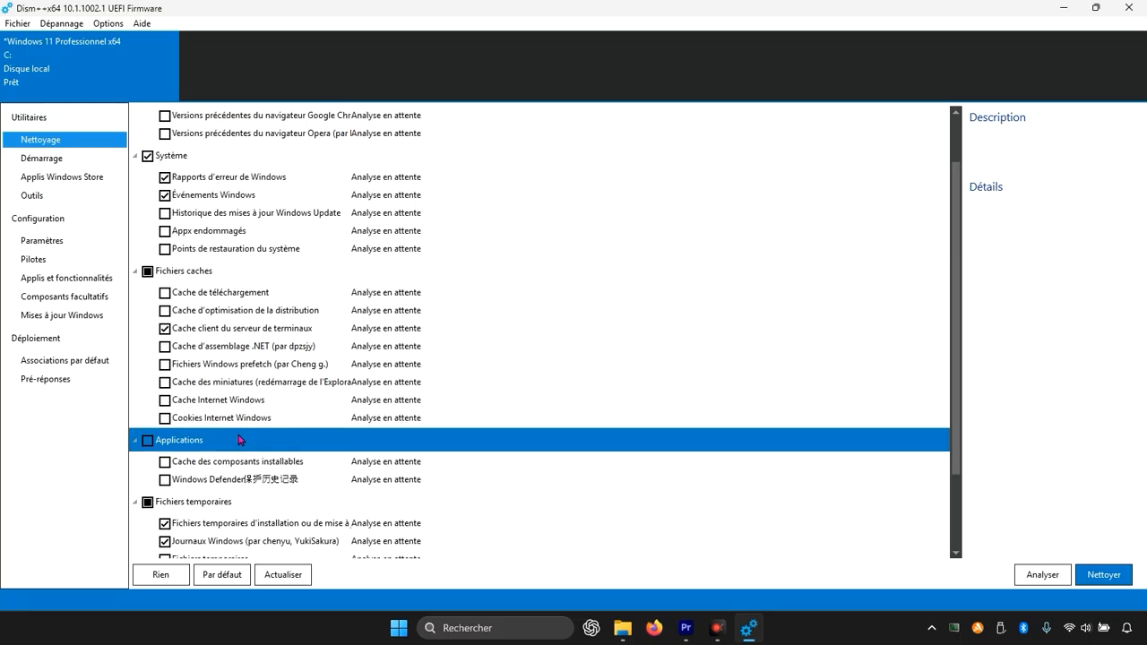
# Analyse the selected cleanup items and review the space each one takes, down to Fichiers temporaires
pyautogui.scroll(-2, 242, 438)
pyautogui.scroll(-1, 261, 399)
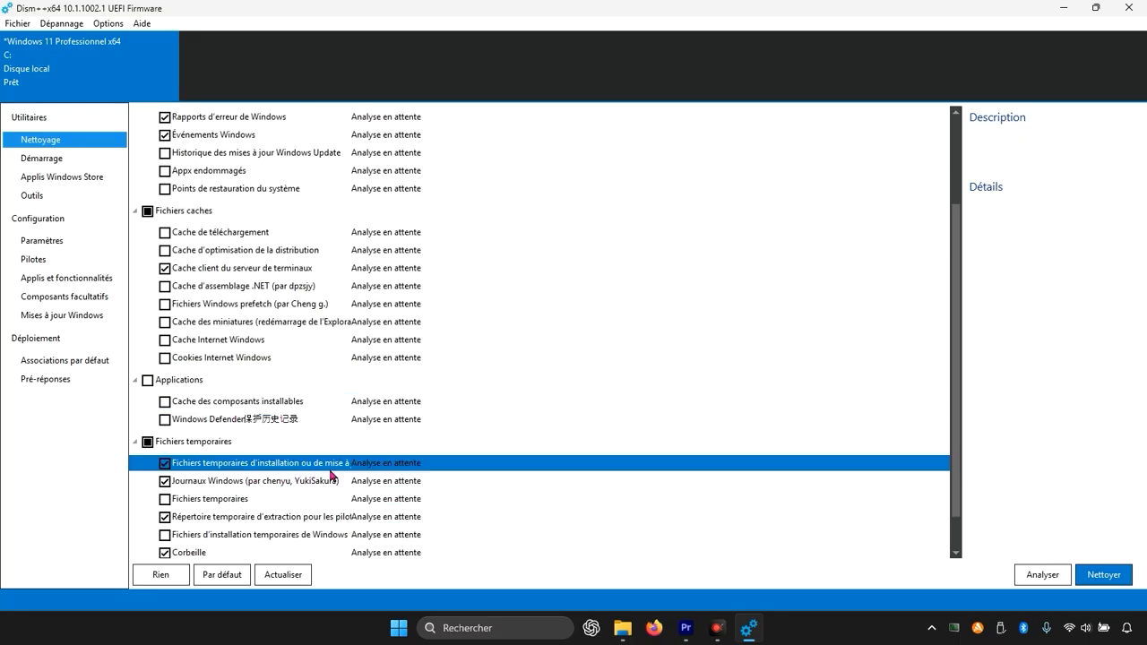
pyautogui.scroll(-1, 229, 497)
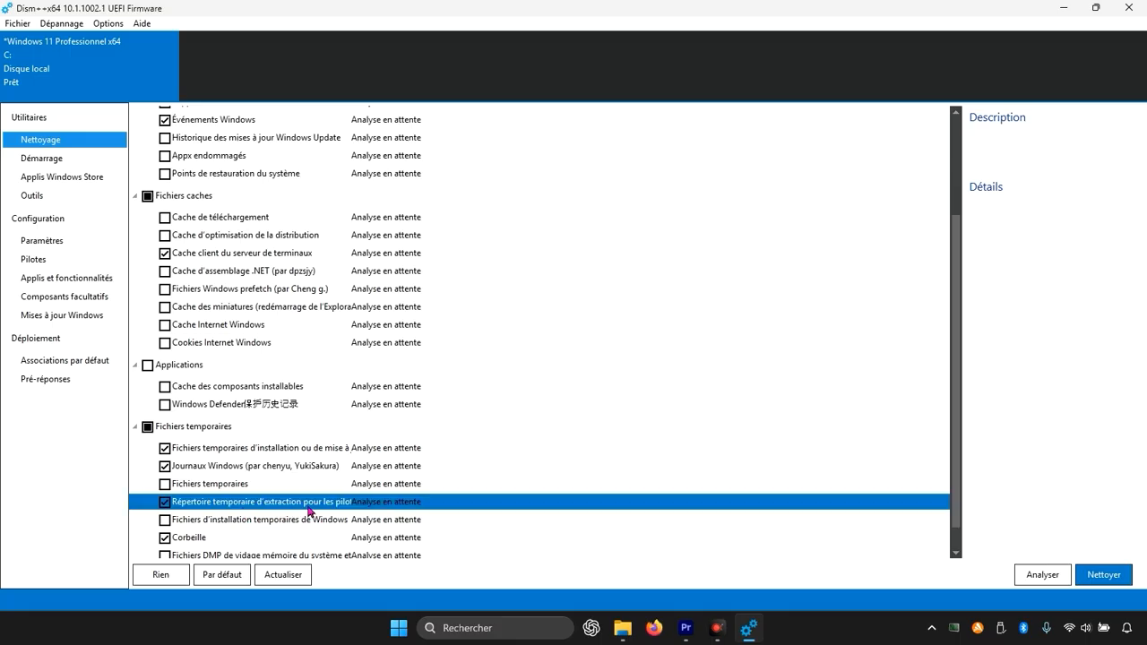
pyautogui.scroll(-1, 334, 512)
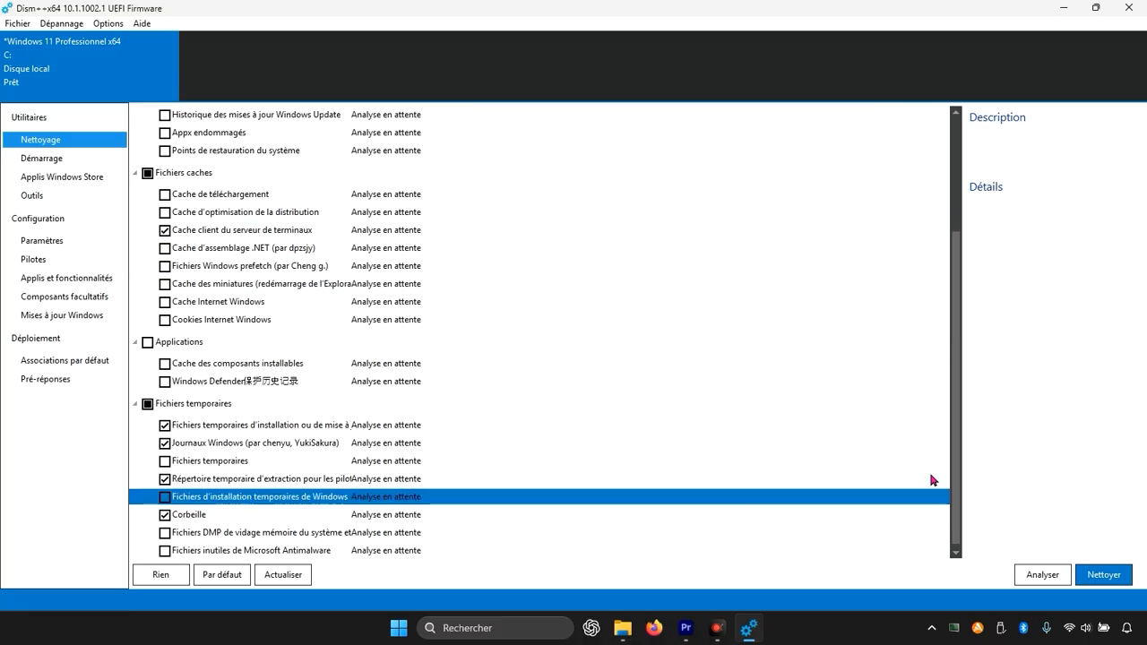
pyautogui.click(1048, 581)
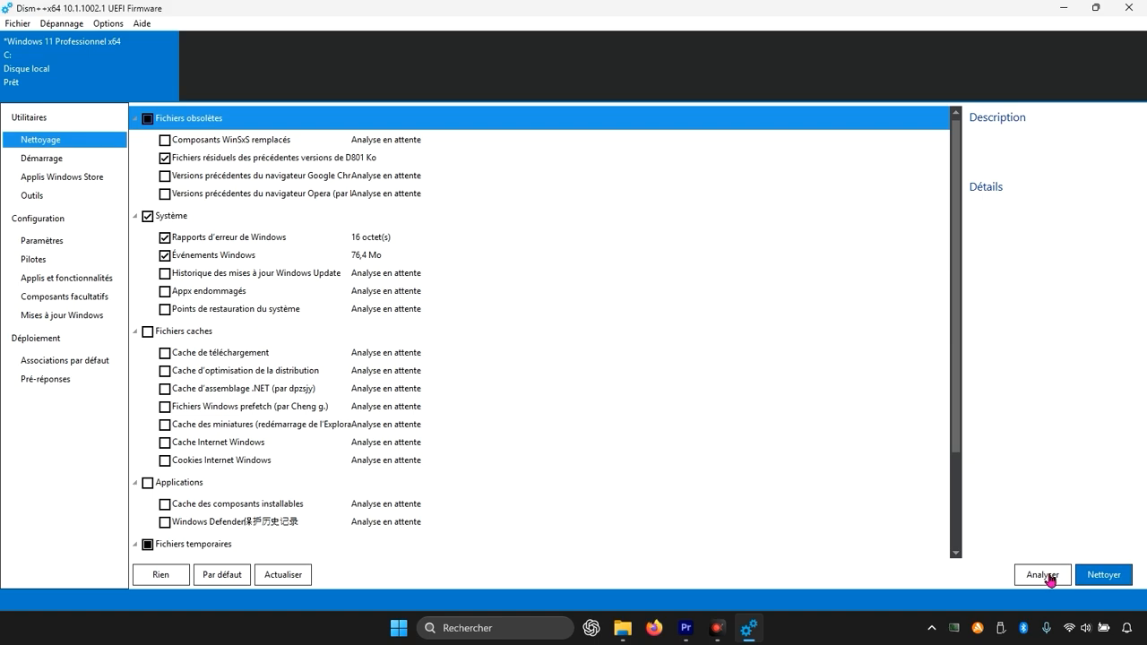
pyautogui.scroll(-2, 470, 417)
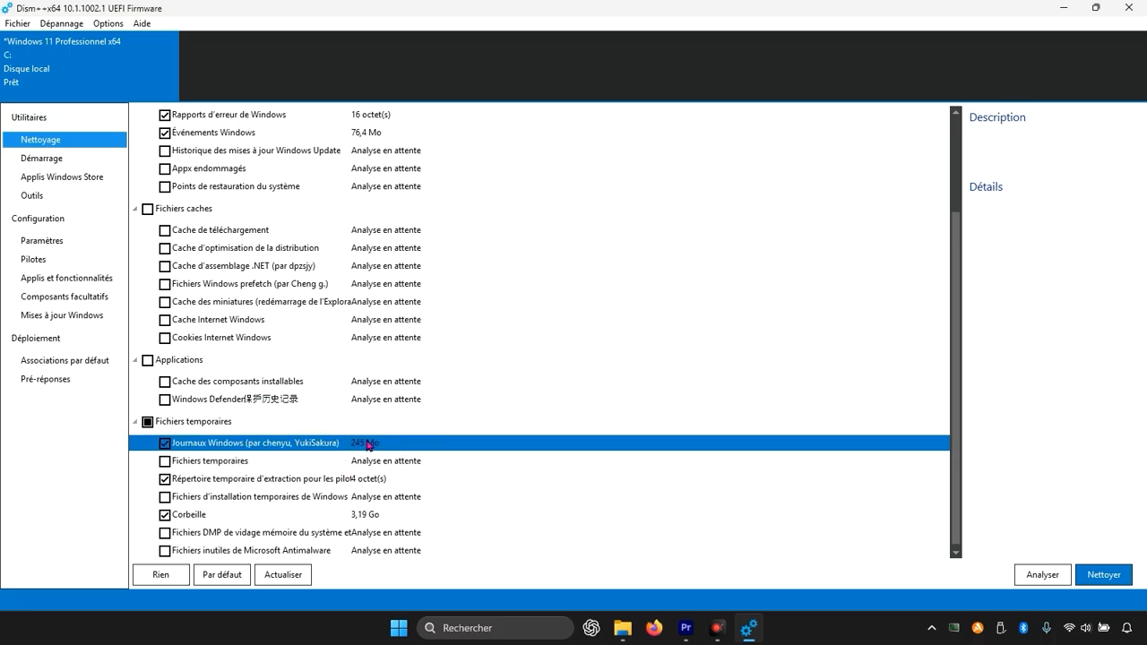
pyautogui.scroll(2, 395, 377)
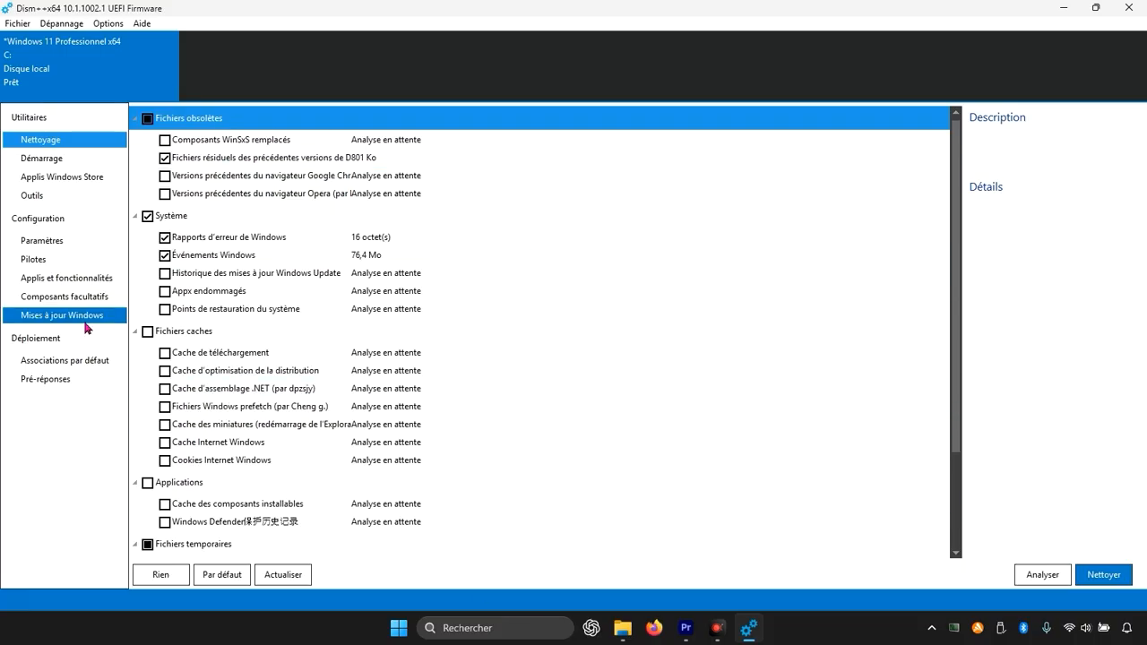
# Clean the selected items, confirming their permanent deletion, and check the remaining cleanup list
pyautogui.click(1109, 574)
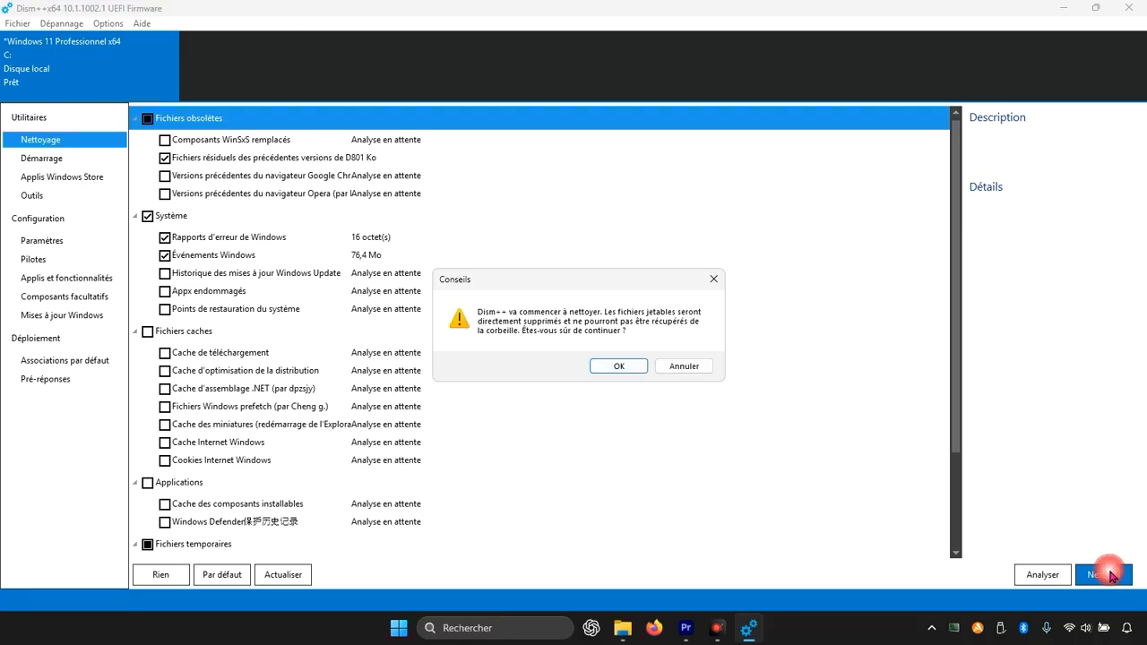
pyautogui.click(613, 366)
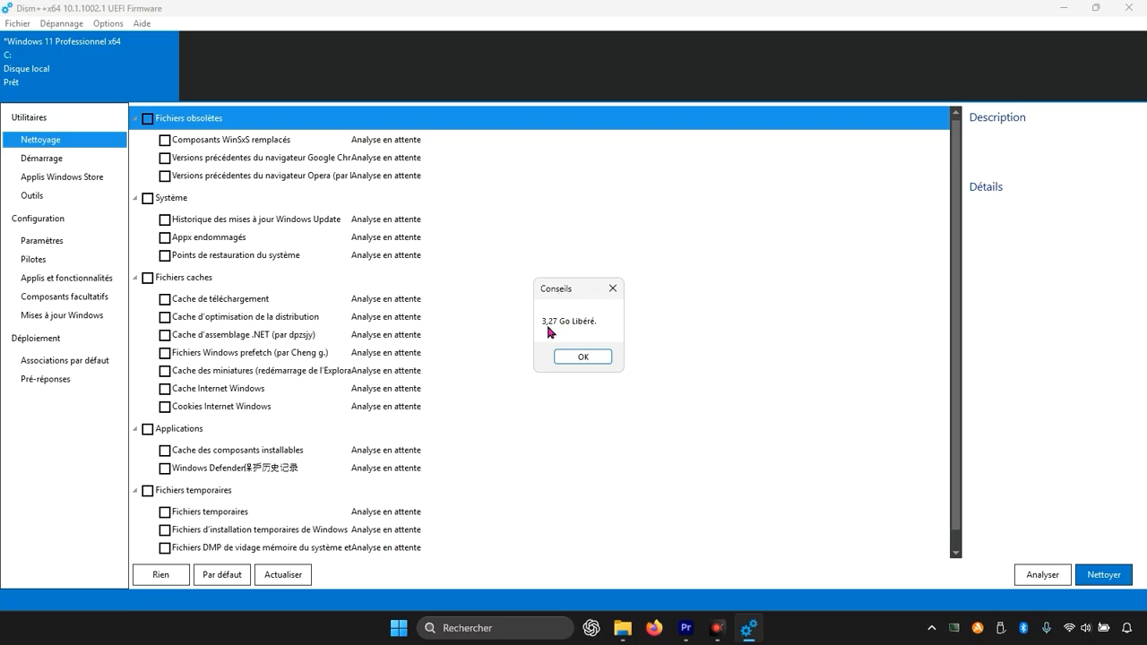
pyautogui.click(584, 357)
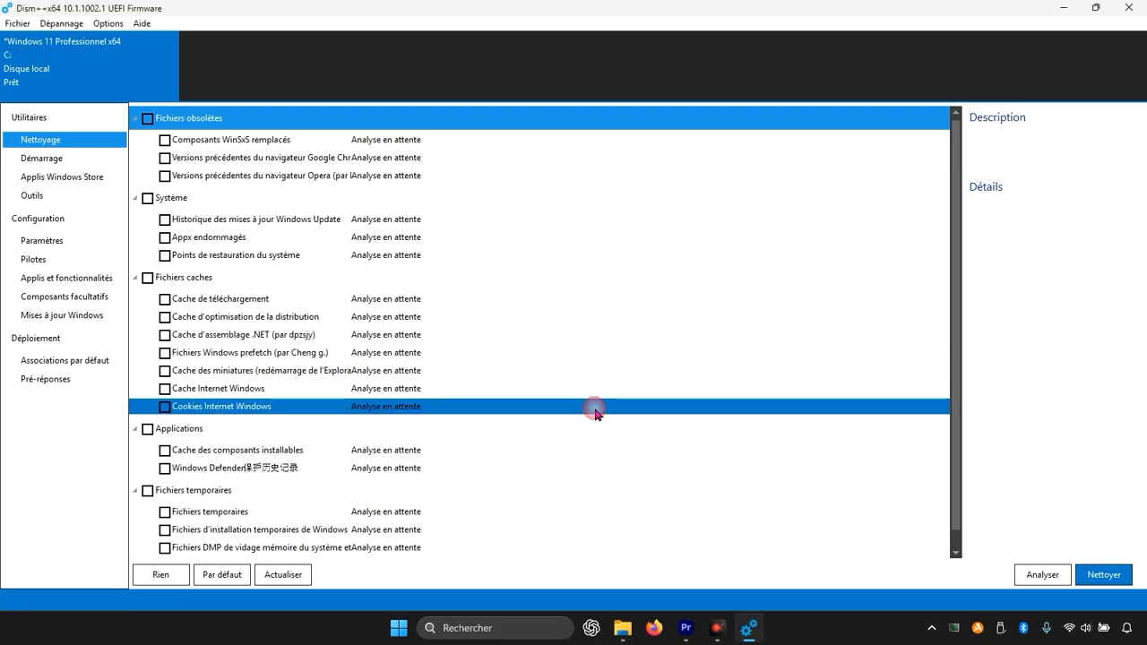
pyautogui.scroll(-1, 356, 343)
pyautogui.scroll(1, 310, 436)
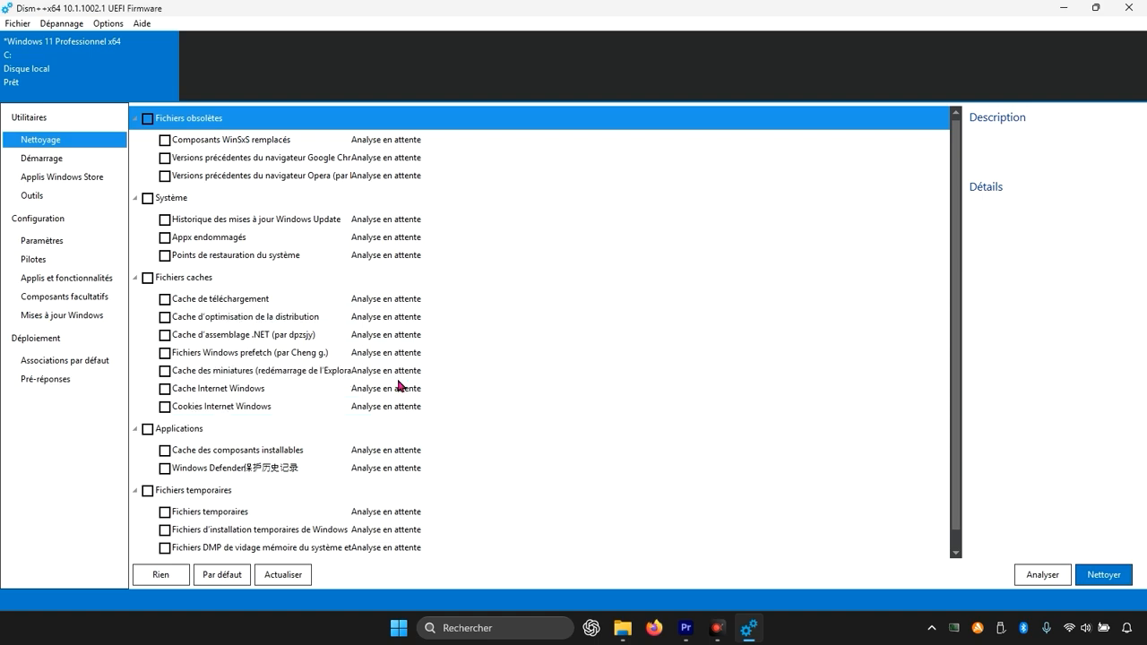
# Look through the Démarrage, Applis Windows Store and Outils pages, including the list of user Appx packages
pyautogui.click(42, 158)
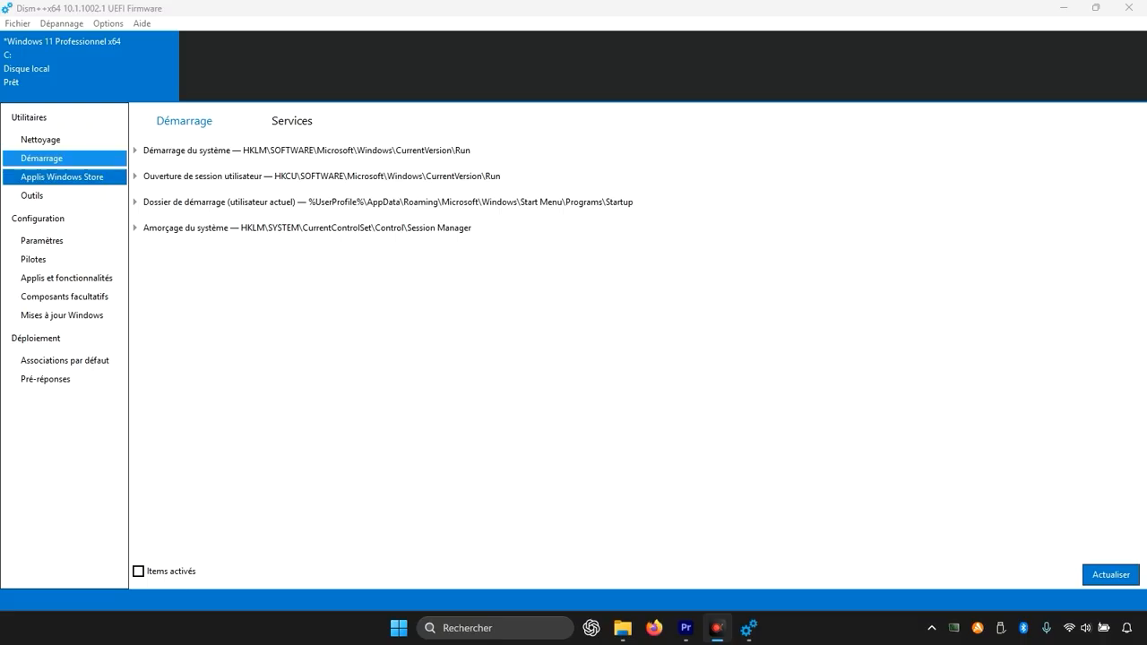
pyautogui.click(54, 176)
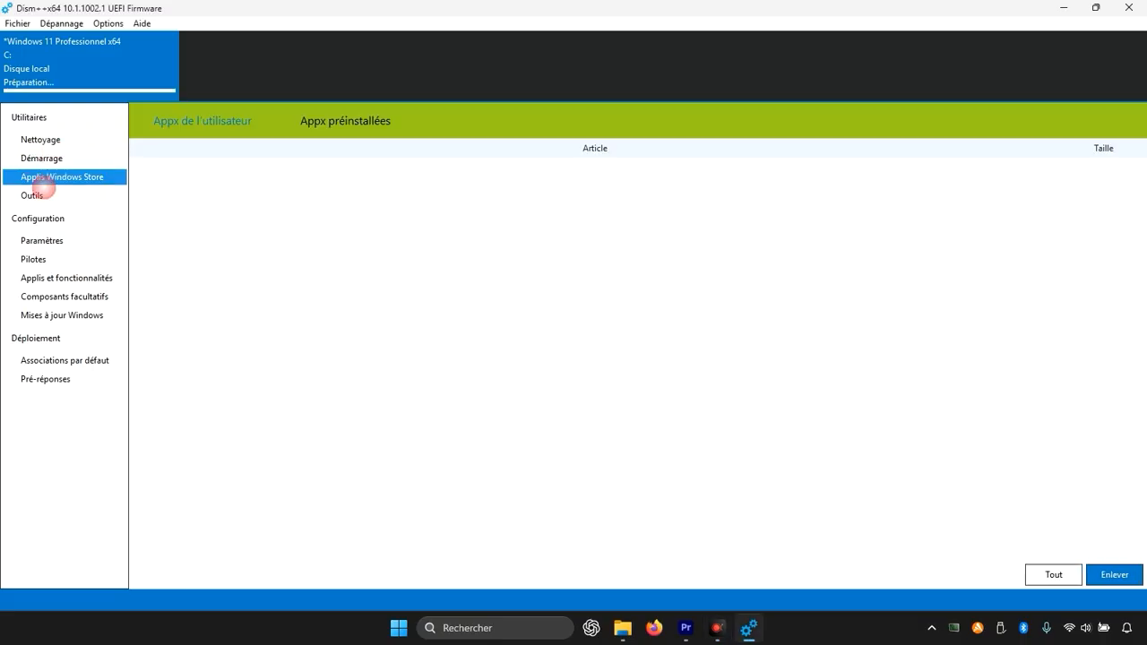
pyautogui.click(34, 193)
pyautogui.click(45, 177)
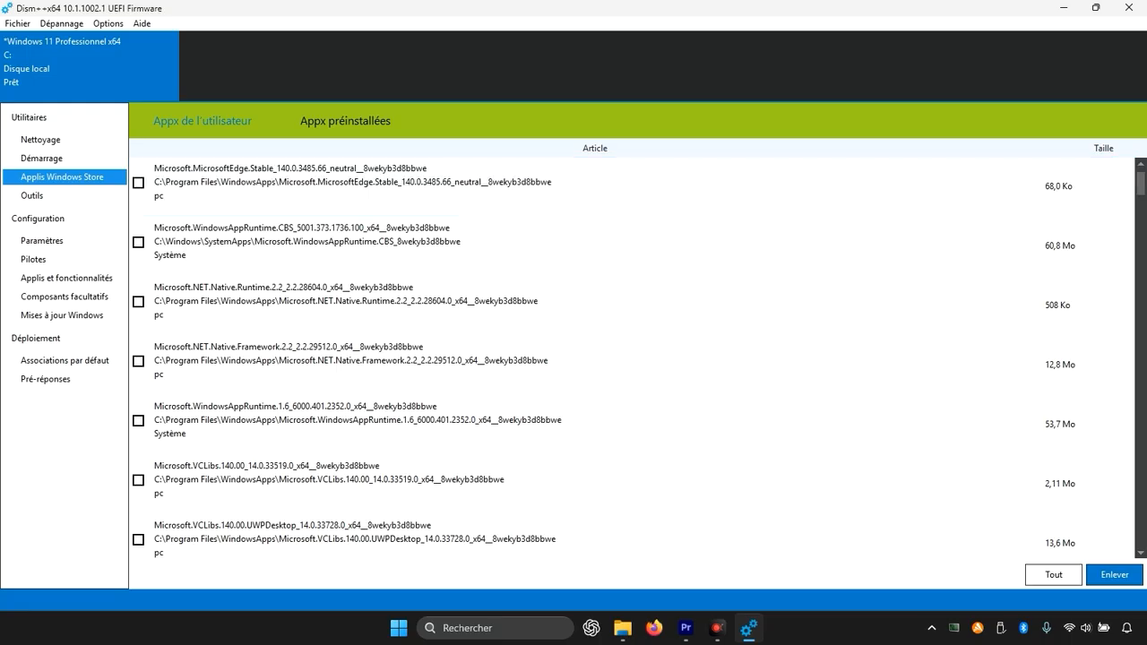
pyautogui.scroll(-2, 602, 281)
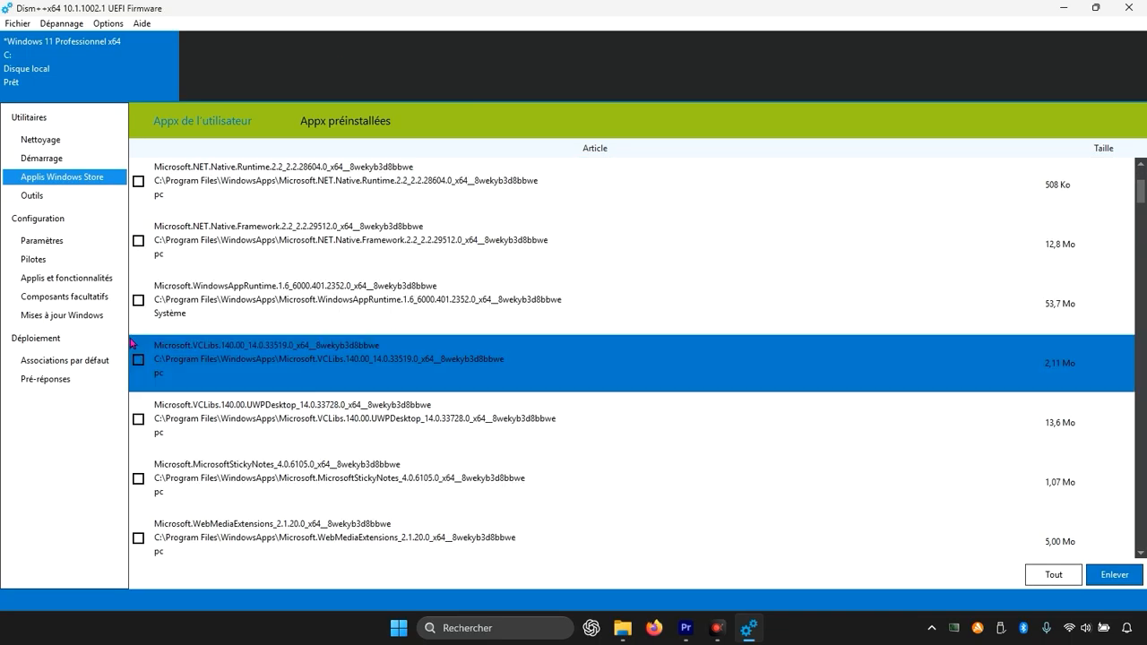
pyautogui.scroll(2, 380, 328)
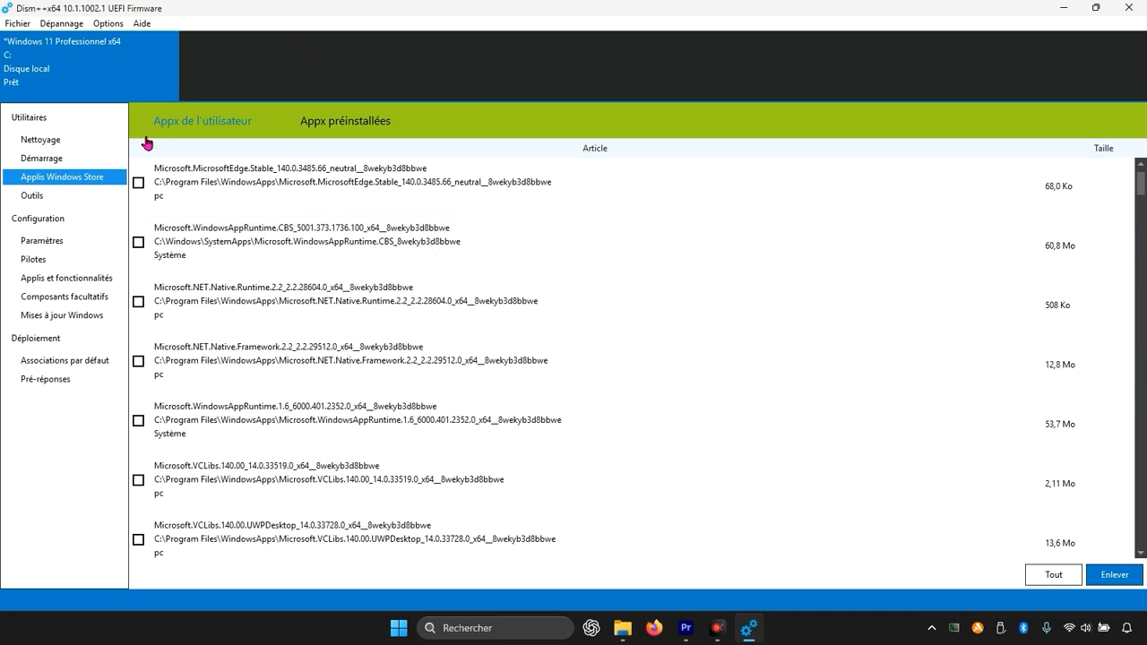
pyautogui.click(68, 199)
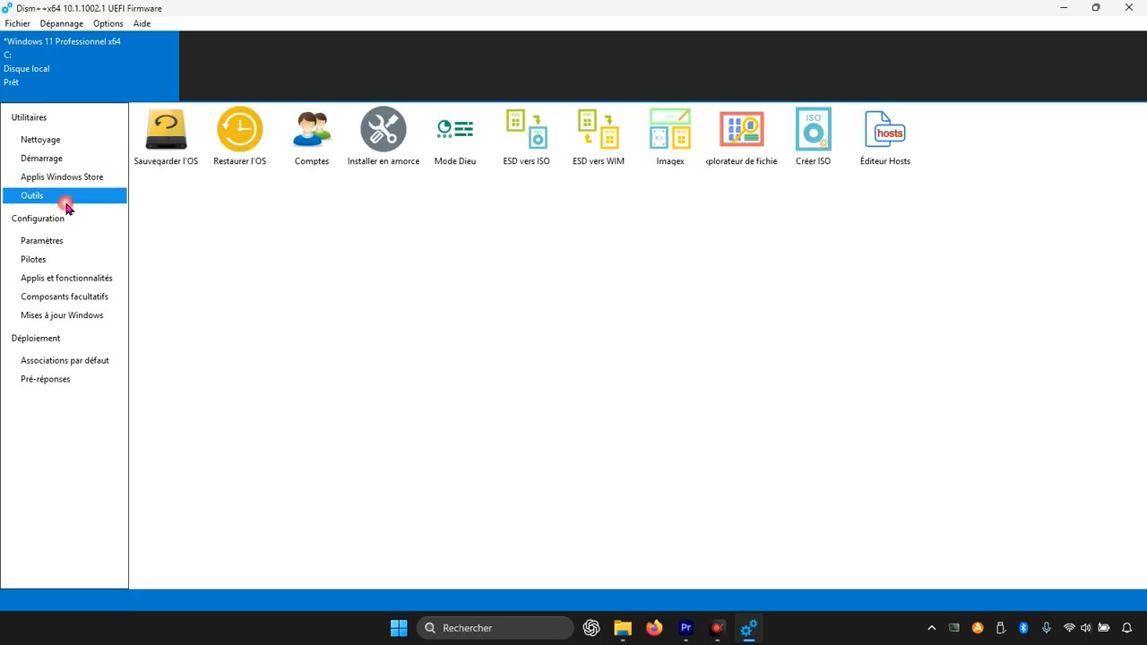
# Under Menus contextuels in Paramètres, disable the « Ouvrir en tant que dispositif portable » entry for disks and « Nouveau > Contact » for folders
pyautogui.click(56, 244)
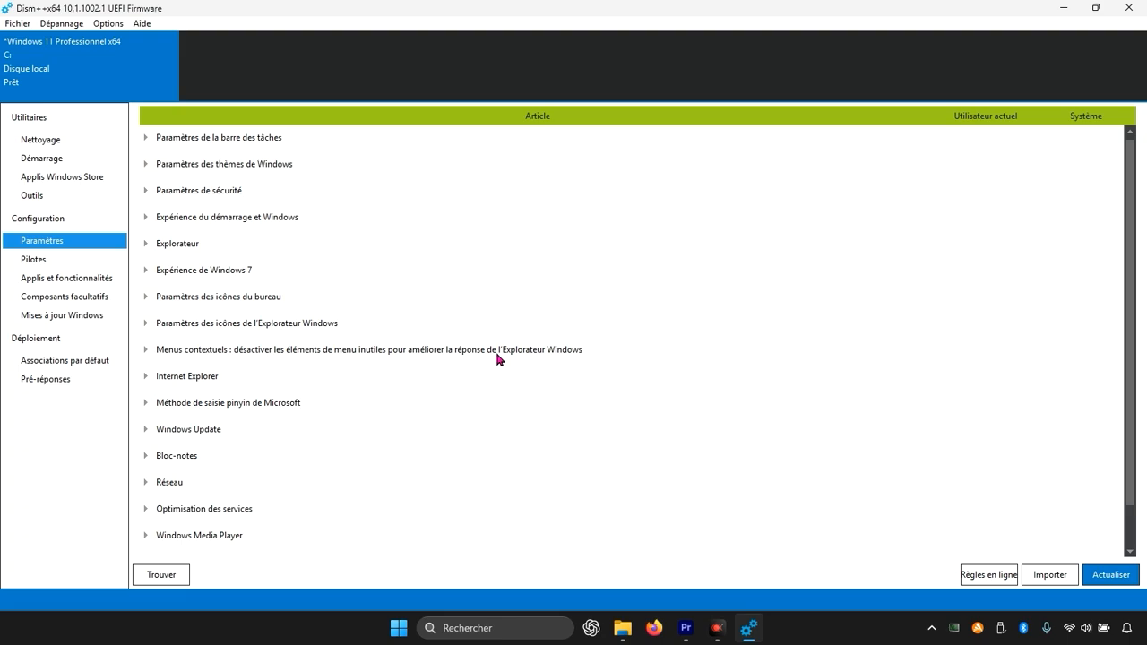
pyautogui.click(145, 352)
pyautogui.scroll(-2, 362, 359)
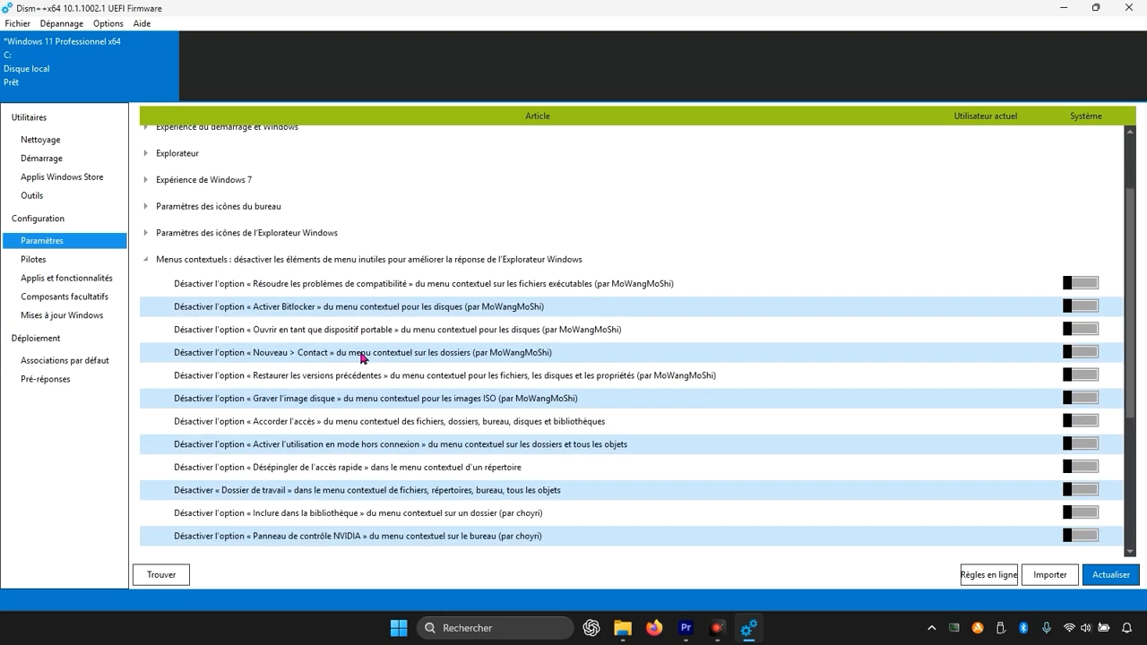
pyautogui.scroll(-1, 362, 358)
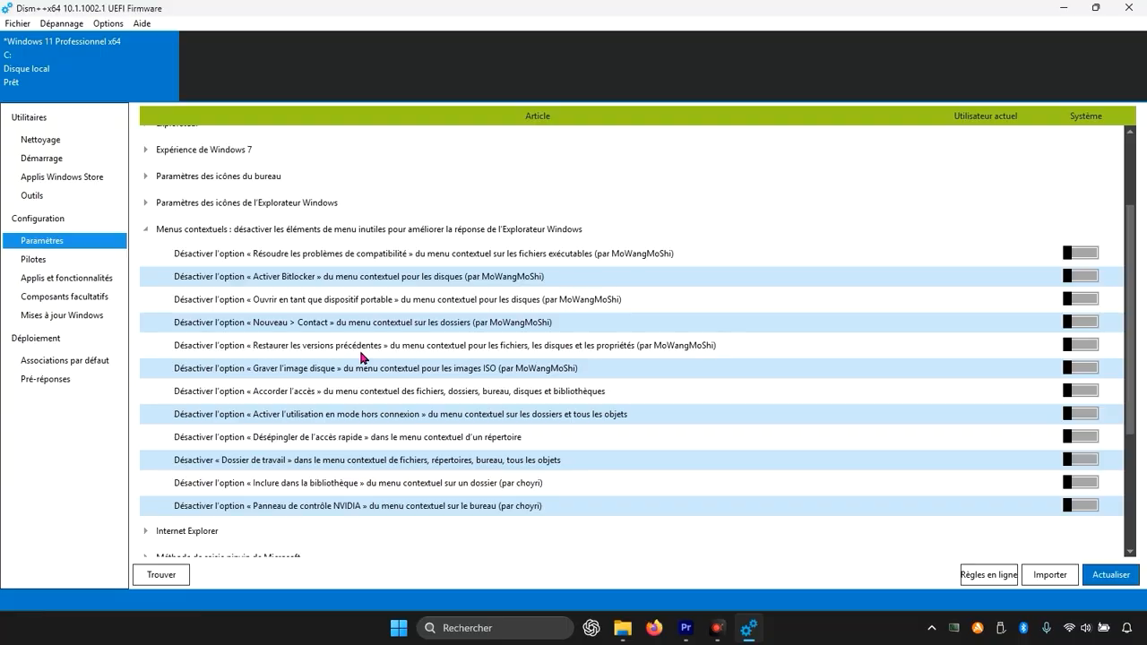
pyautogui.scroll(1, 594, 352)
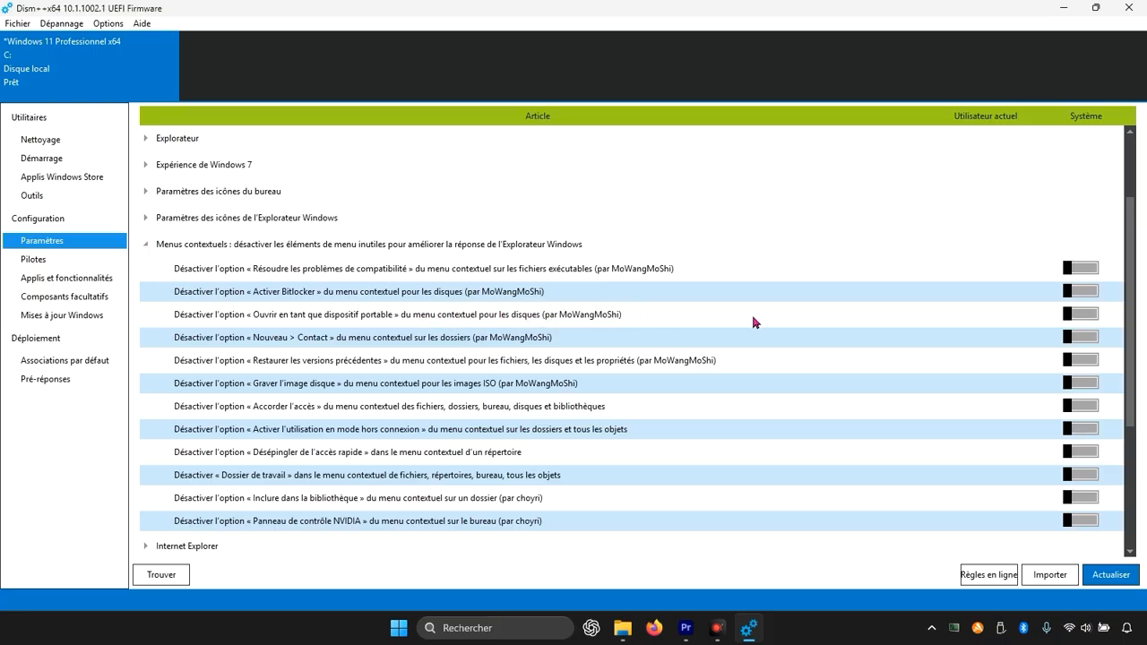
pyautogui.click(1083, 314)
pyautogui.click(1095, 340)
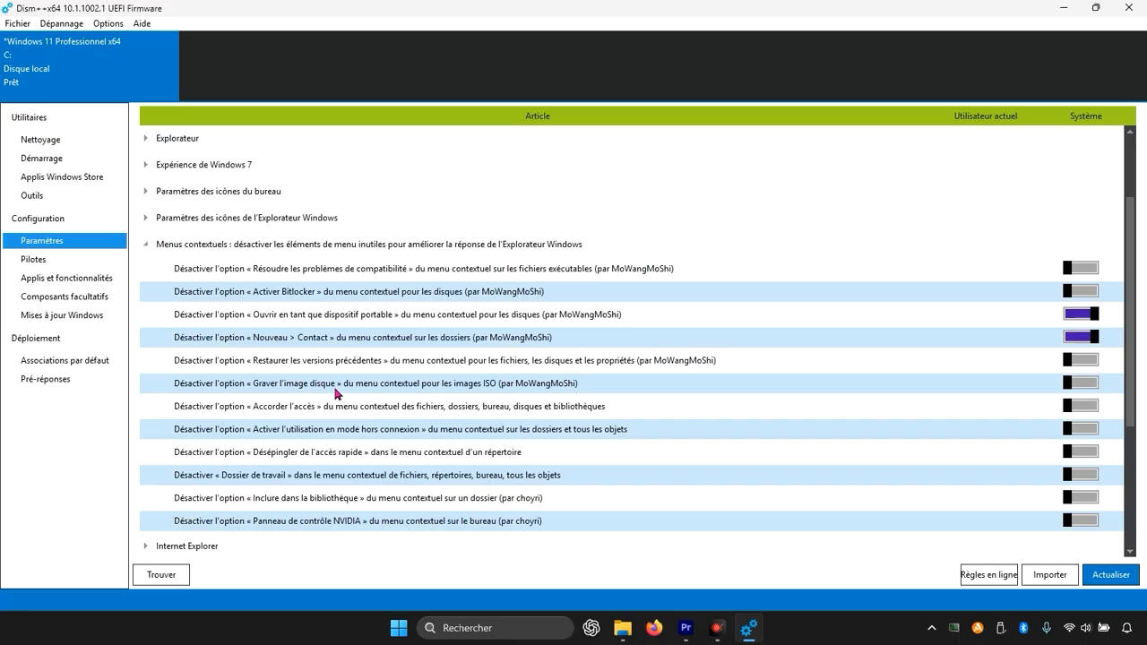
# Disable the context-menu entries Graver l'image disque, Activer l'utilisation en mode hors connexion, Dossier de travail and Inclure dans la bibliothèque
pyautogui.click(1082, 389)
pyautogui.click(1088, 430)
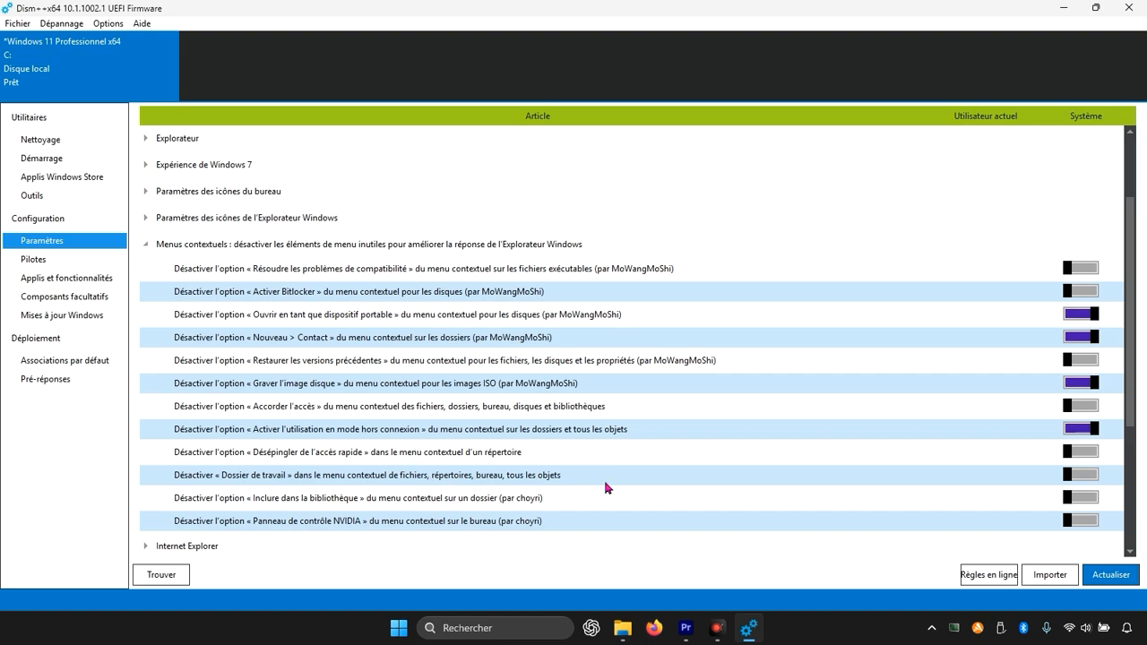
pyautogui.click(1081, 475)
pyautogui.click(1080, 499)
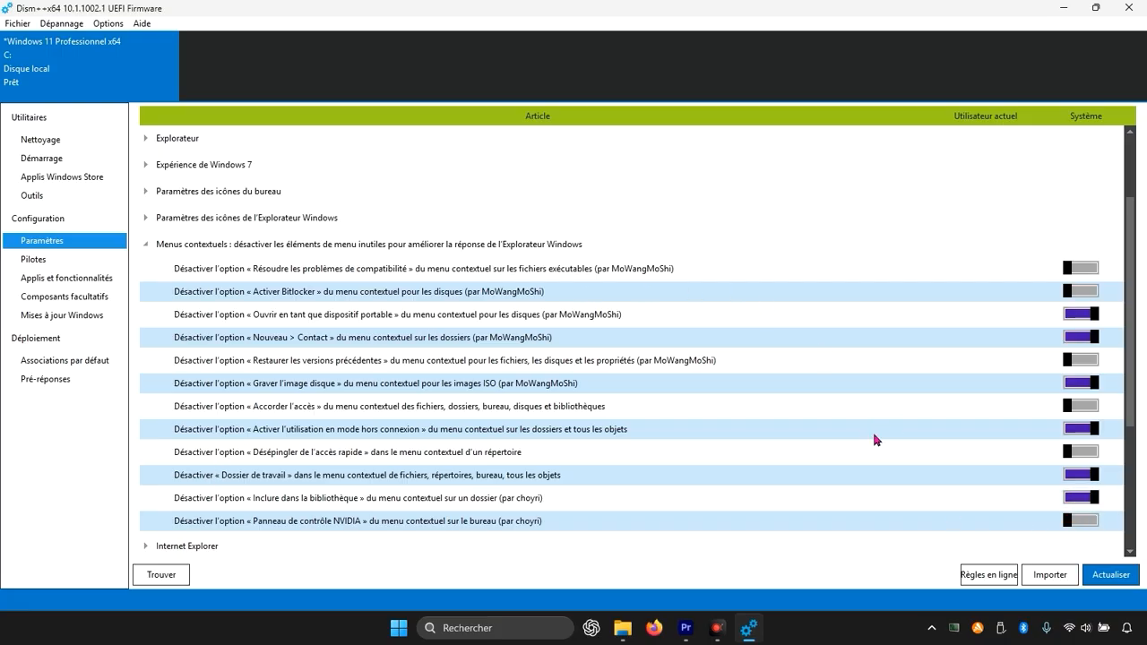
# Refresh the Paramètres list and minimise the window to return to the desktop
pyautogui.scroll(-1, 893, 467)
pyautogui.click(1111, 578)
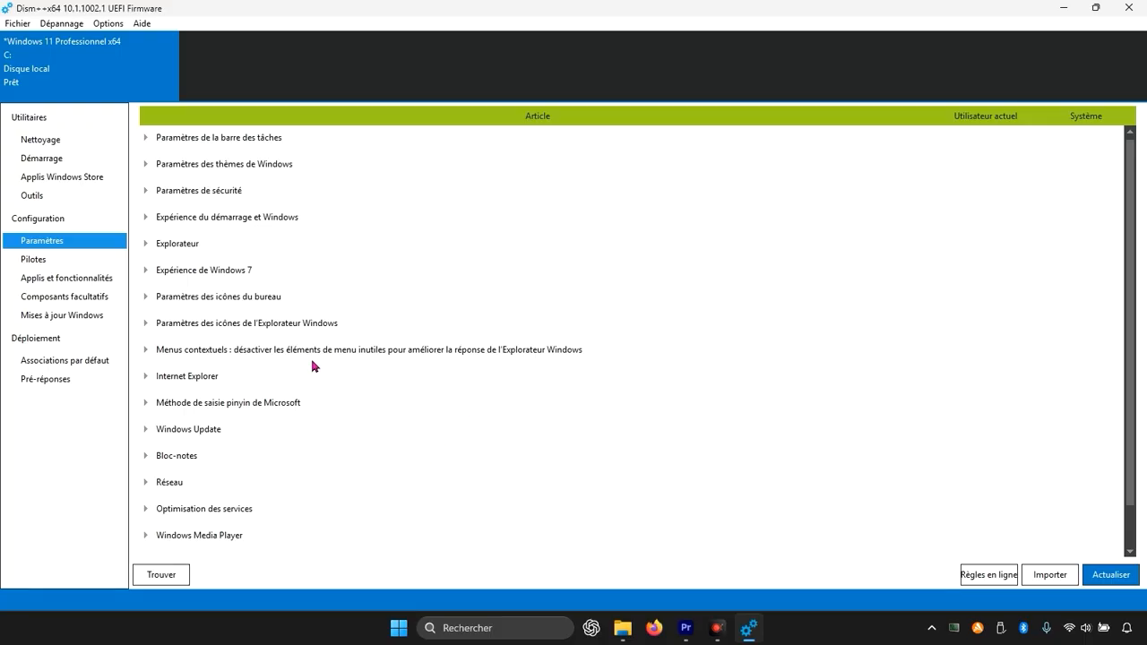
pyautogui.click(1065, 10)
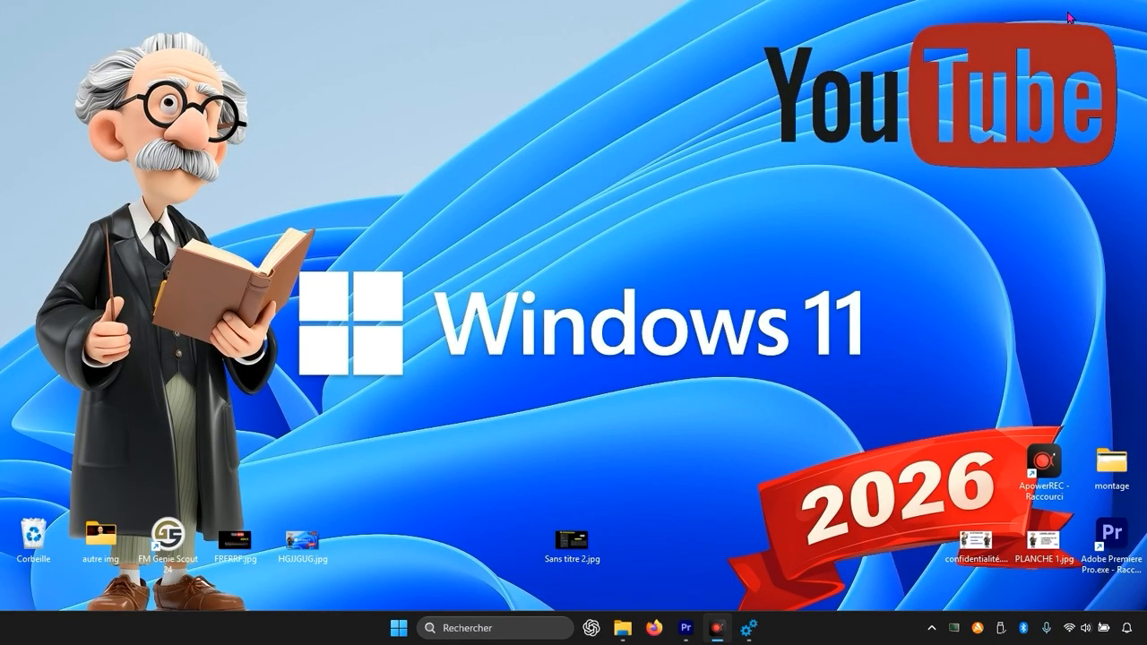